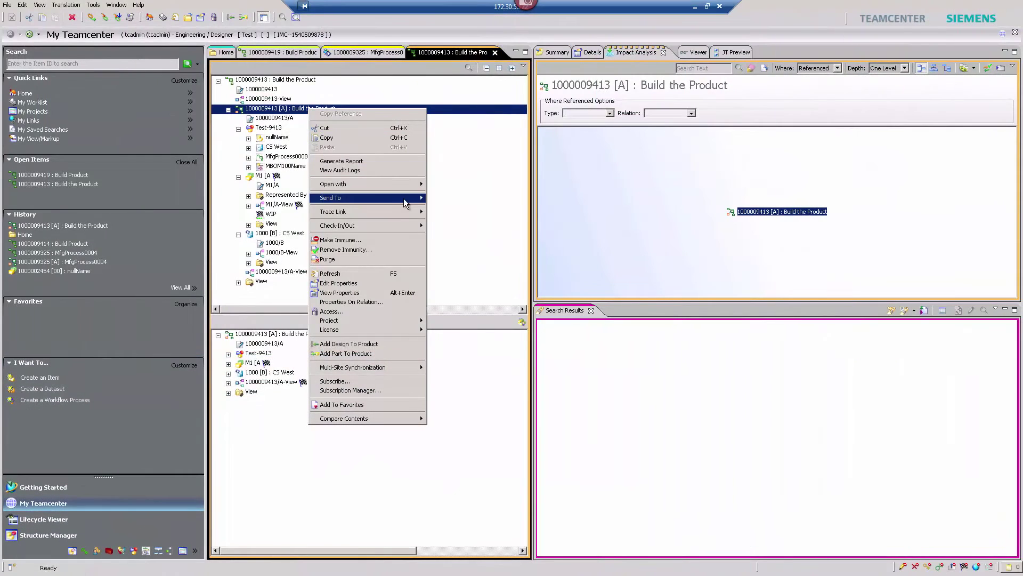
mouse_move(409, 196)
click(484, 351)
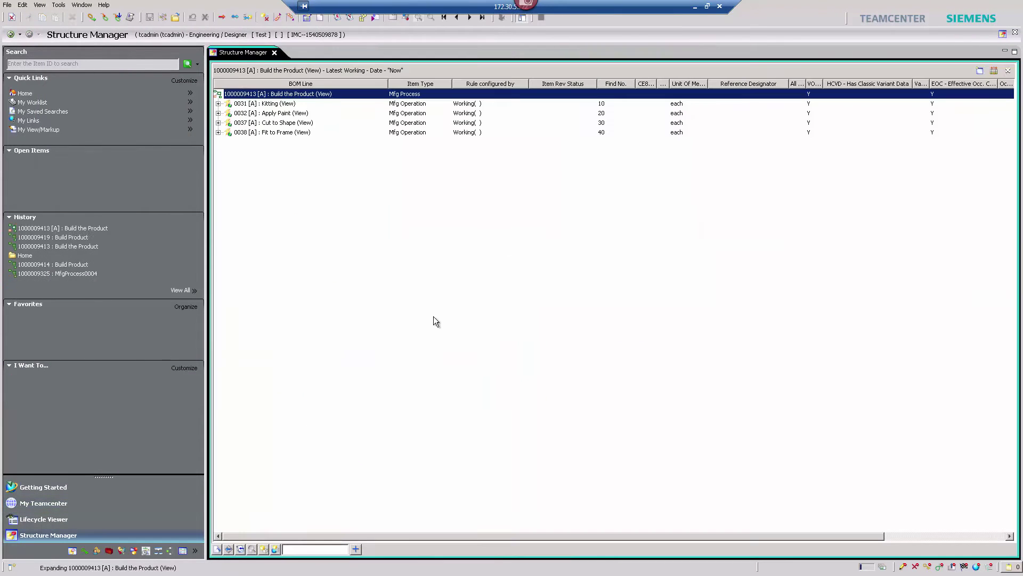
right_click(256, 94)
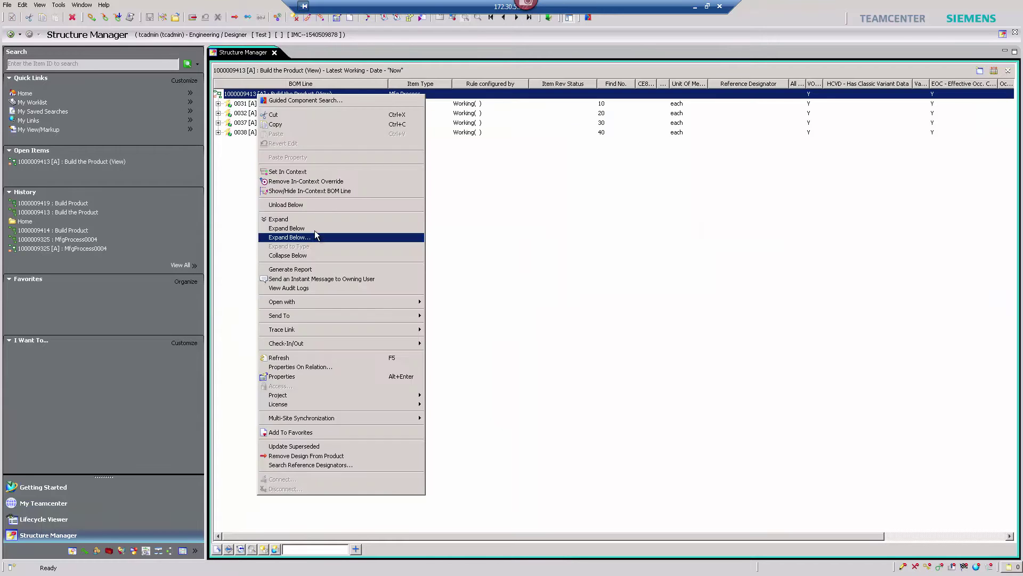
click(315, 231)
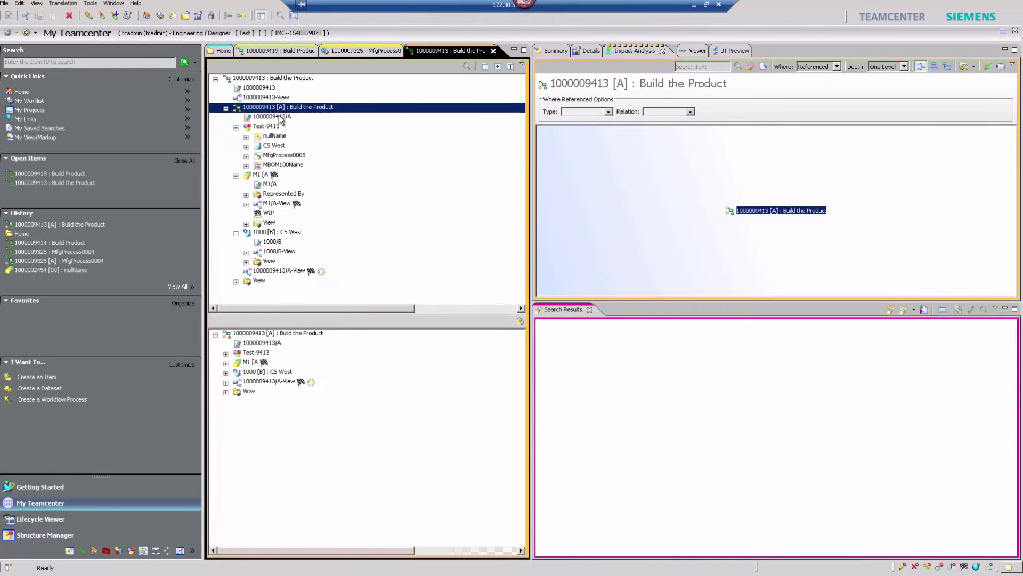
click(5, 3)
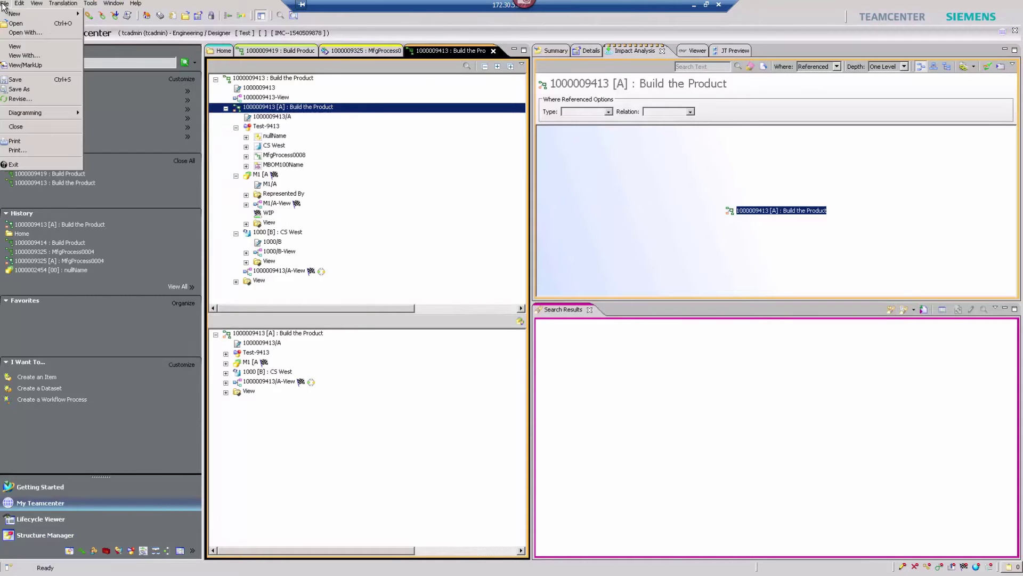
mouse_move(12, 15)
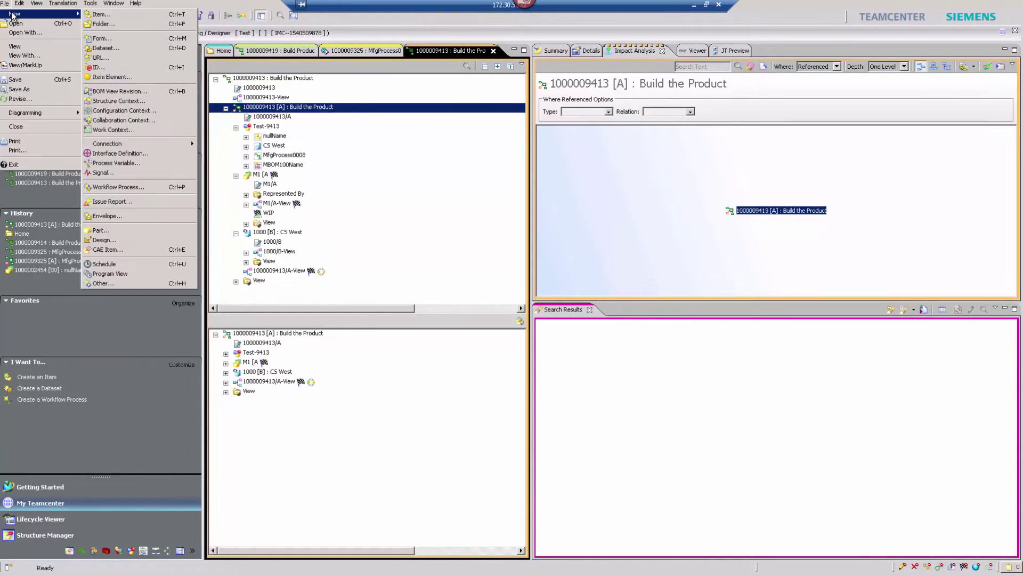
click(131, 186)
click(429, 195)
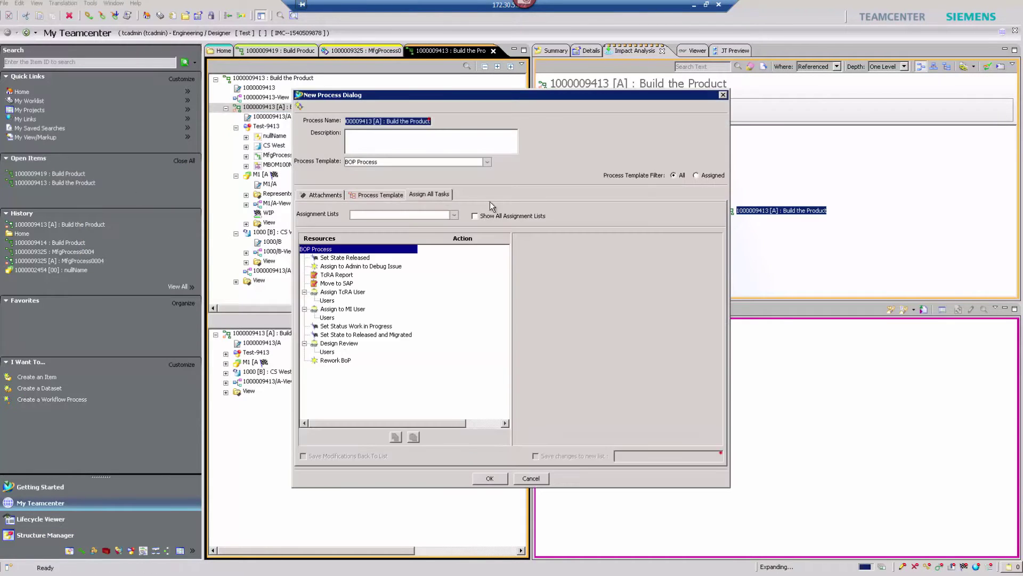
click(326, 352)
click(481, 478)
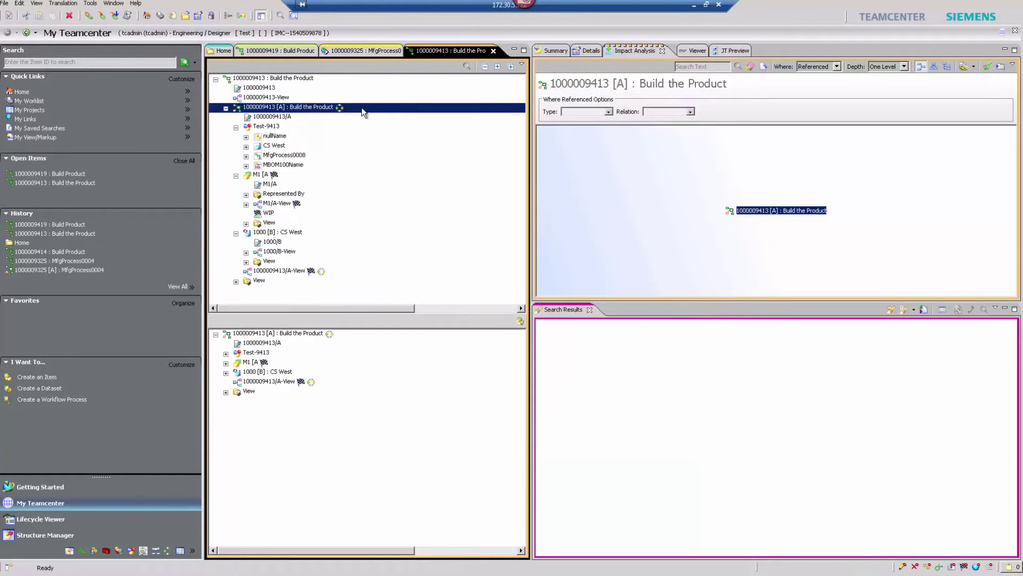
Step: Send the Build the Product revision to Workflow Viewer, examine its task progress, and return to My Teamcenter
right_click(363, 109)
mouse_move(426, 212)
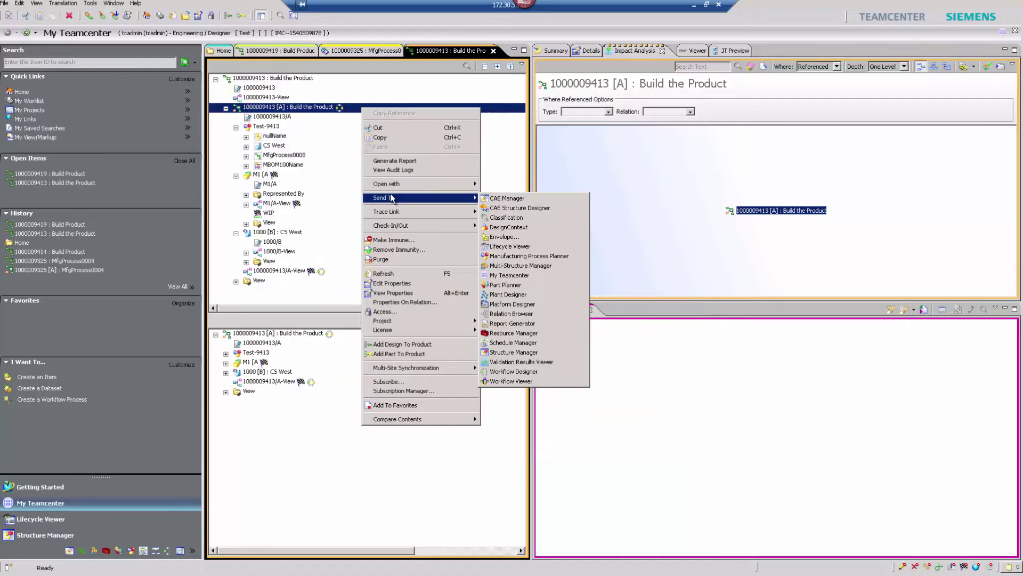
click(534, 381)
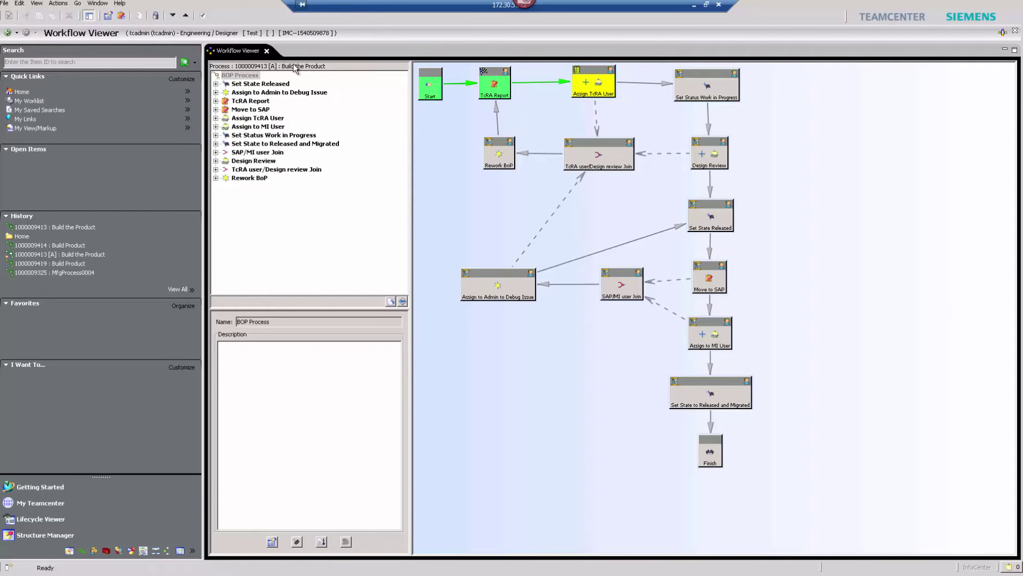
click(273, 52)
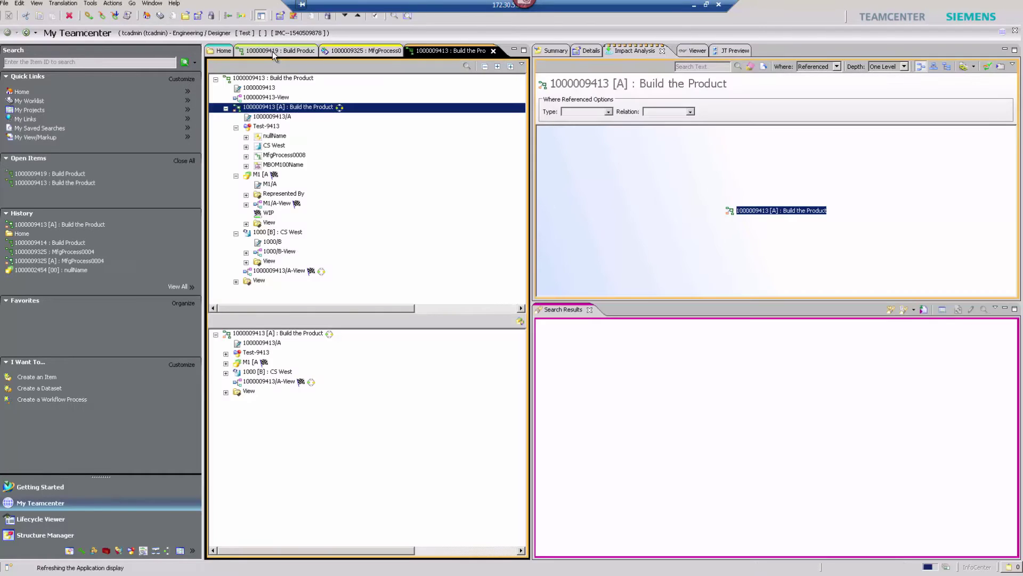
Step: Refresh the Build the Product revision and send it to Workflow Viewer again to check the task progress
click(36, 4)
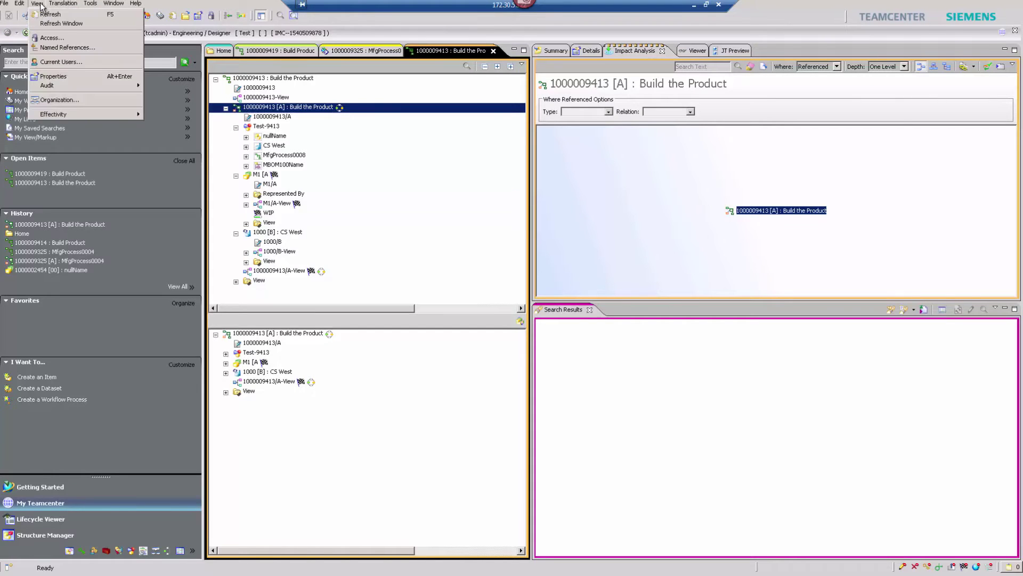
click(53, 14)
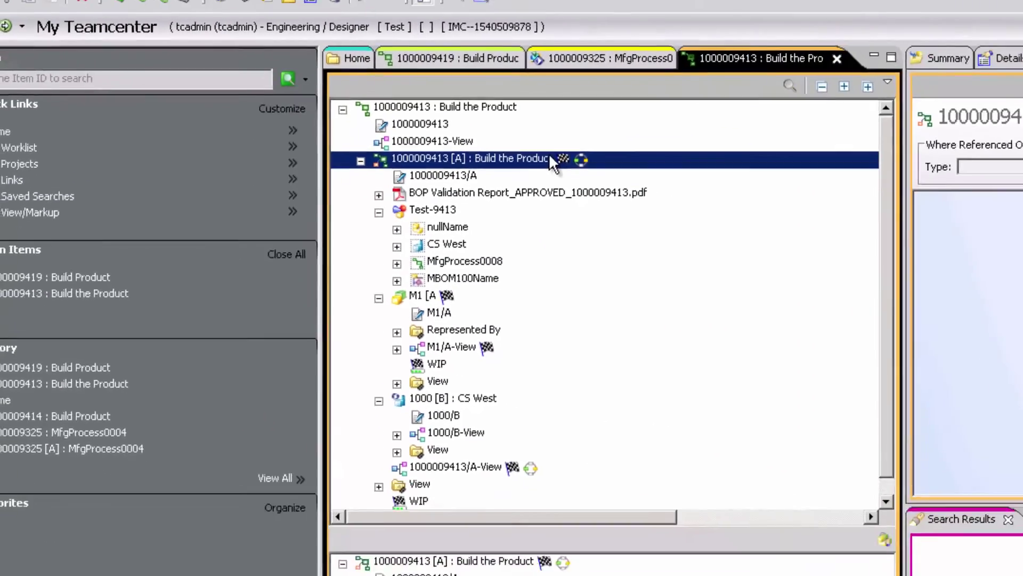
right_click(688, 194)
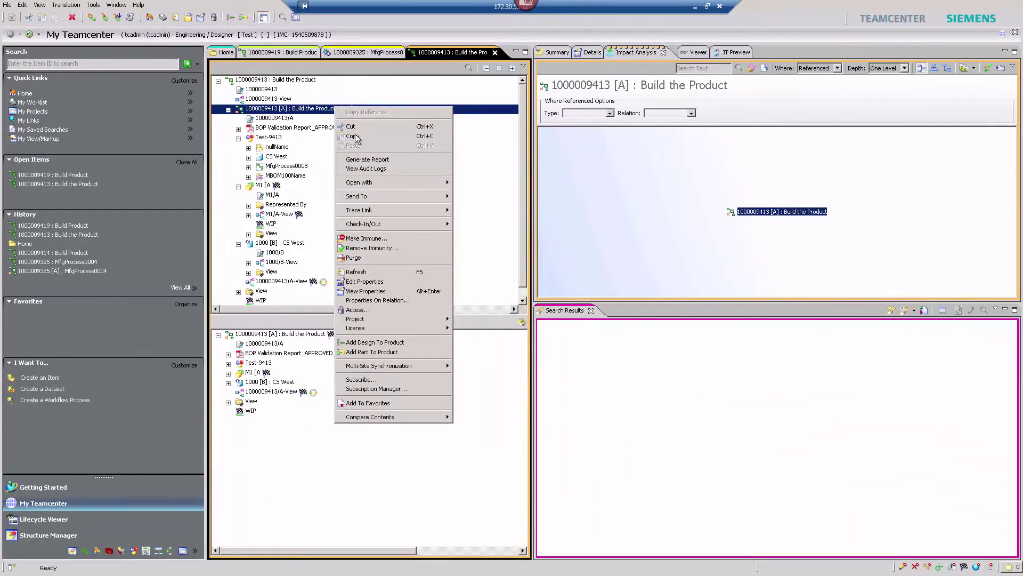
mouse_move(395, 193)
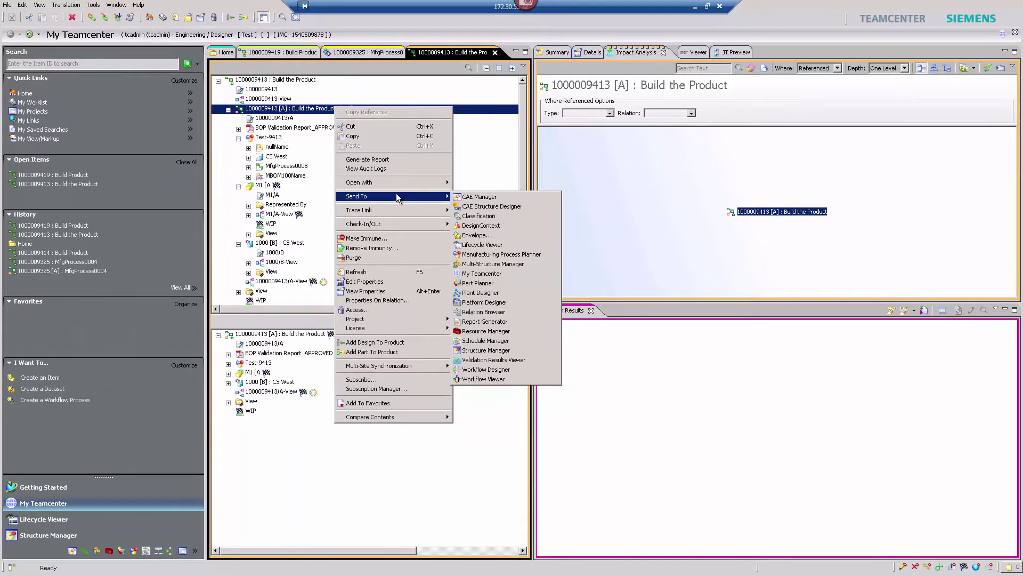
click(511, 379)
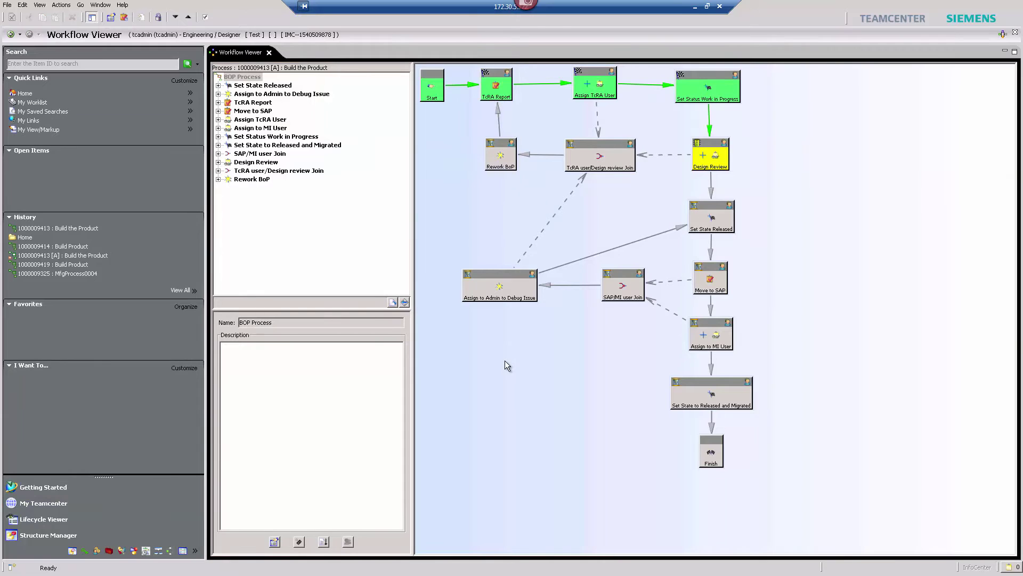
Step: Open the signoff of the Assign TcRA User task, examine its decision comment, and close it
double_click(602, 89)
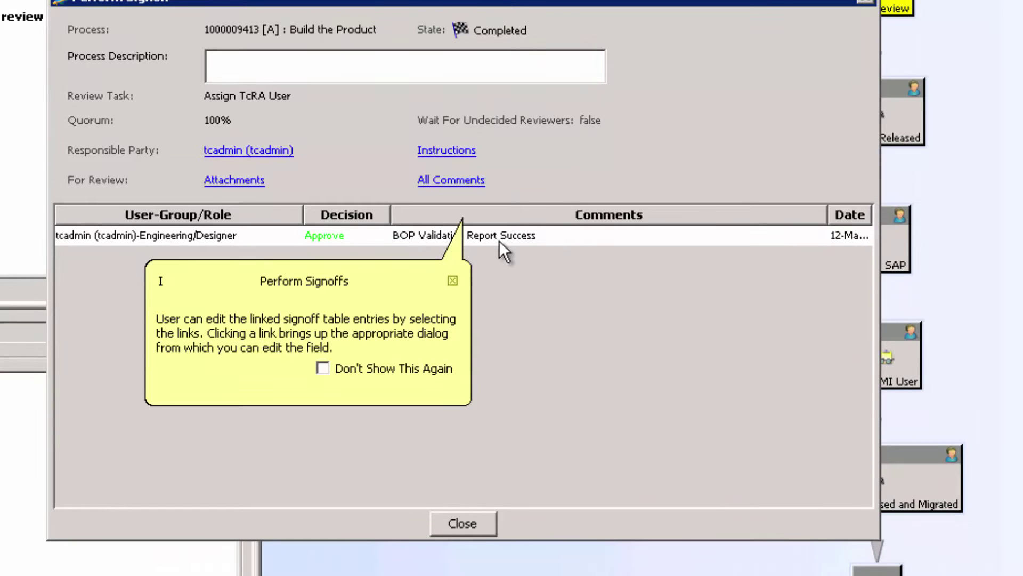
click(551, 235)
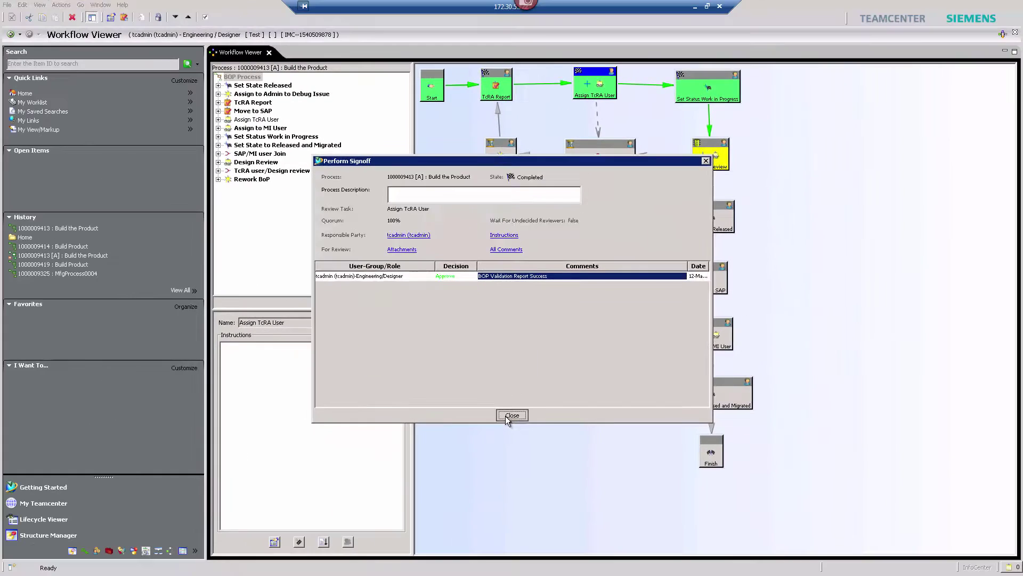
click(476, 470)
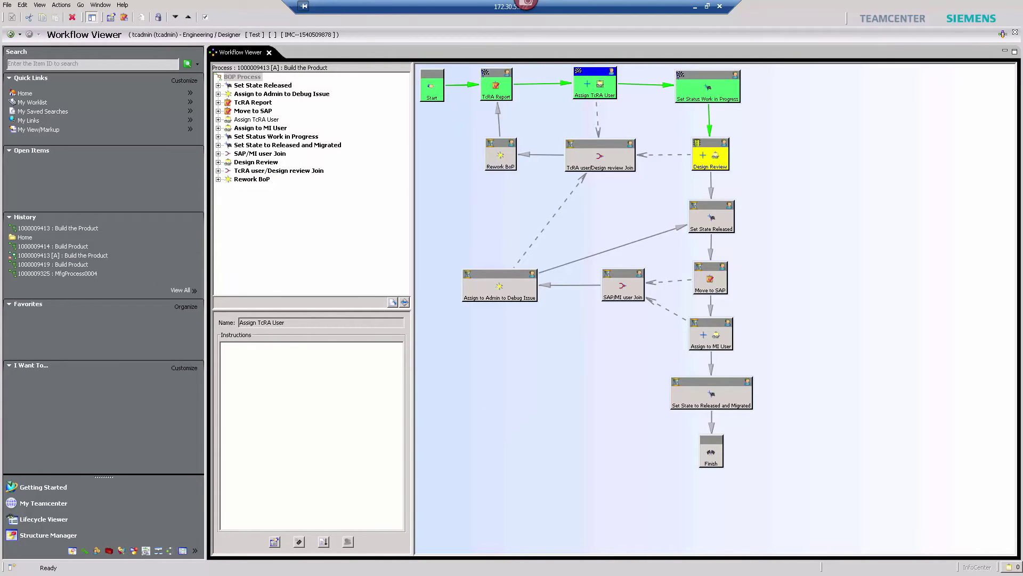
Step: Select the Assign to MI User task, switch to eQube-MI, and examine the BOP publishing, Approve Workflow and Reject Workflow steps
click(724, 326)
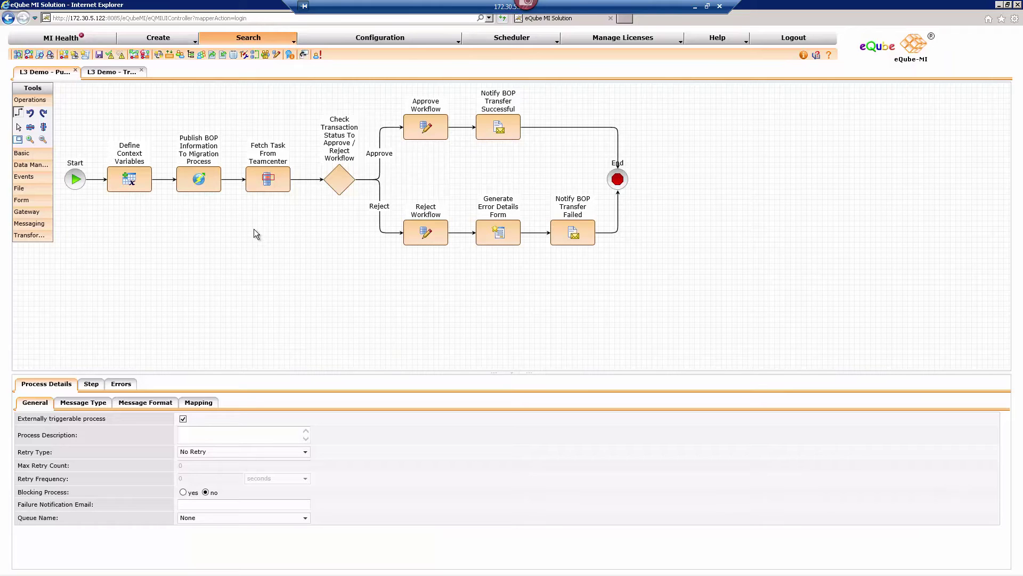
click(213, 187)
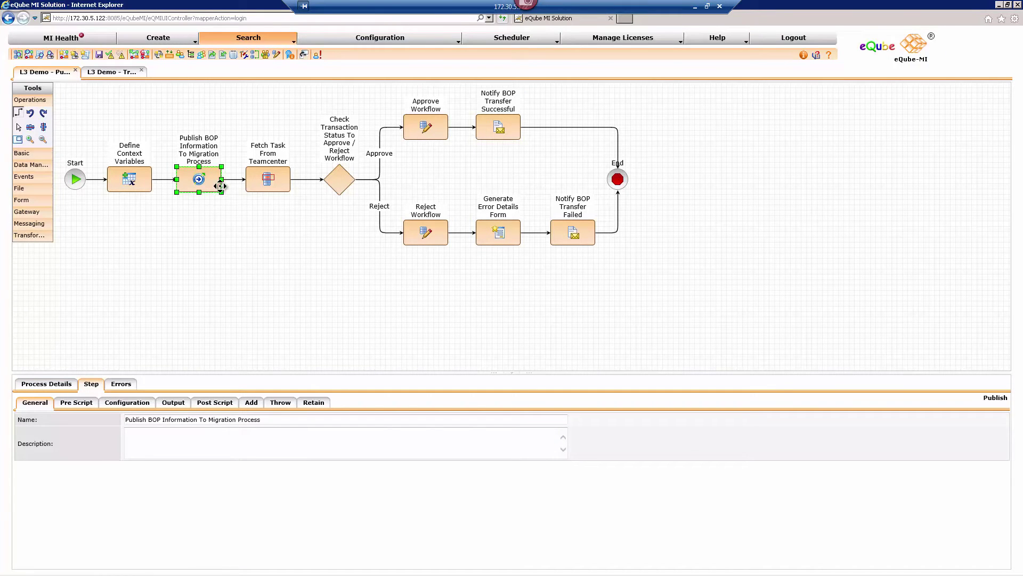
click(434, 123)
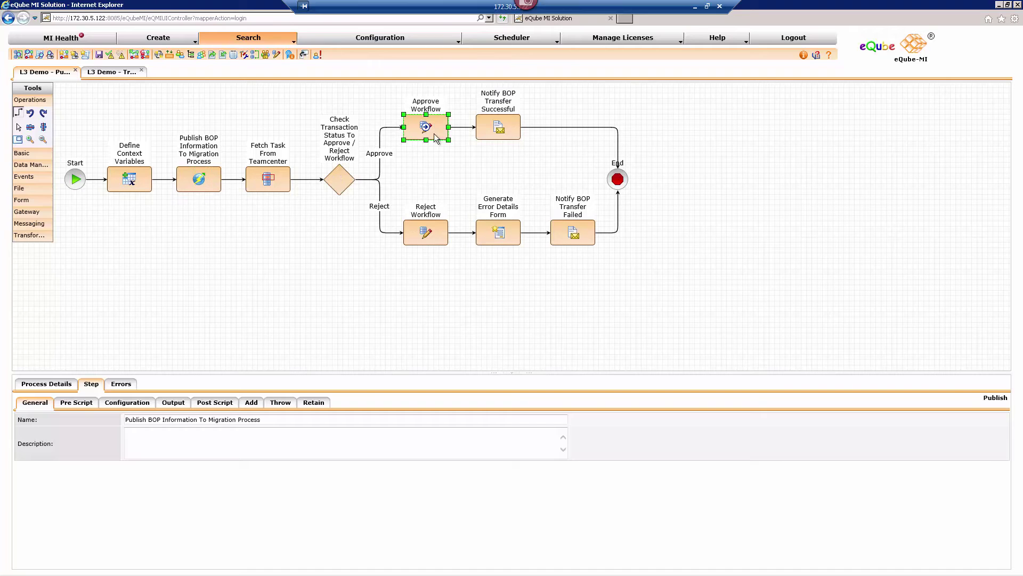
click(426, 236)
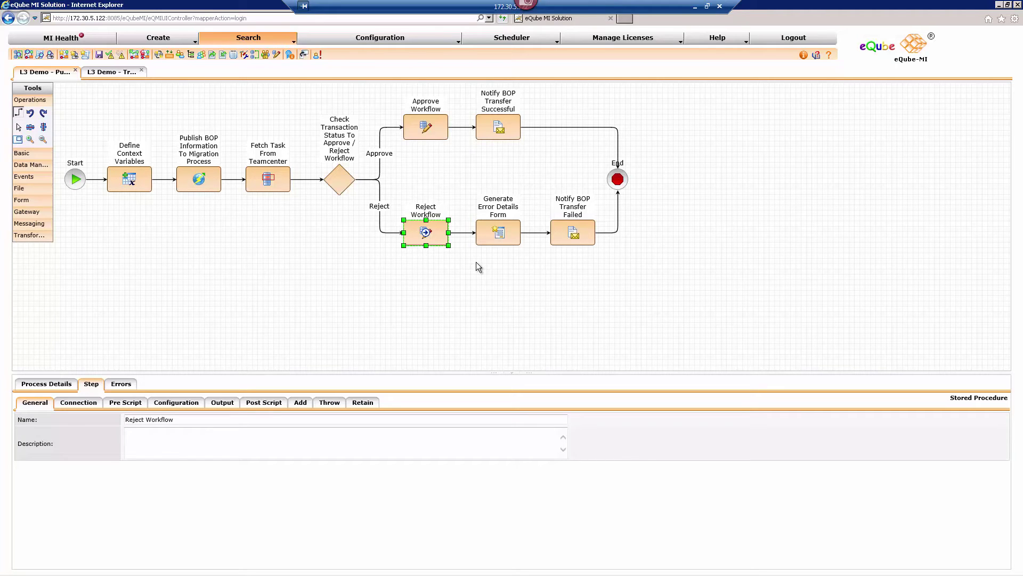
Step: Switch back to Teamcenter and refresh the Workflow Viewer window to check the workflow's progress
key(alt+Tab)
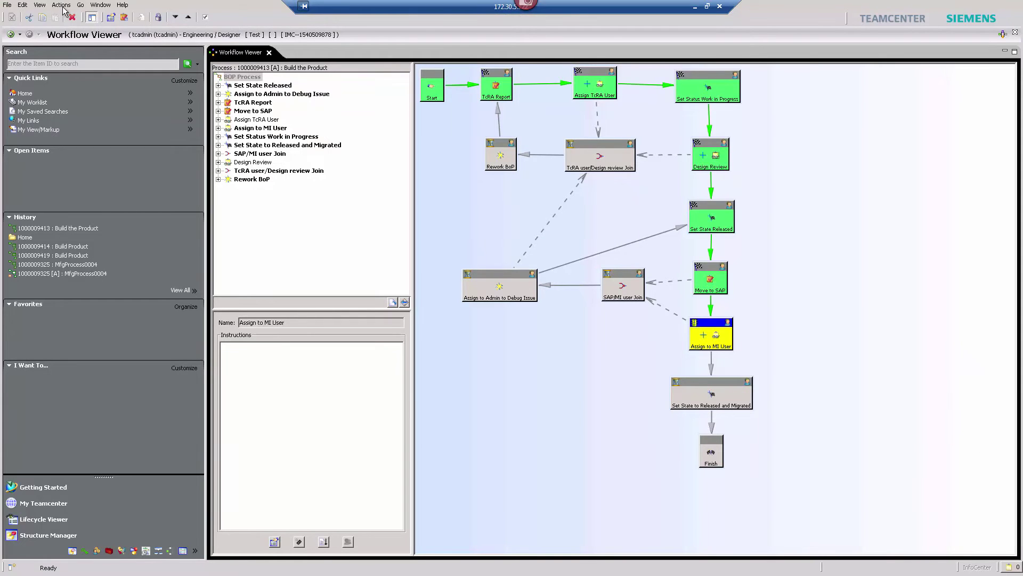
click(39, 5)
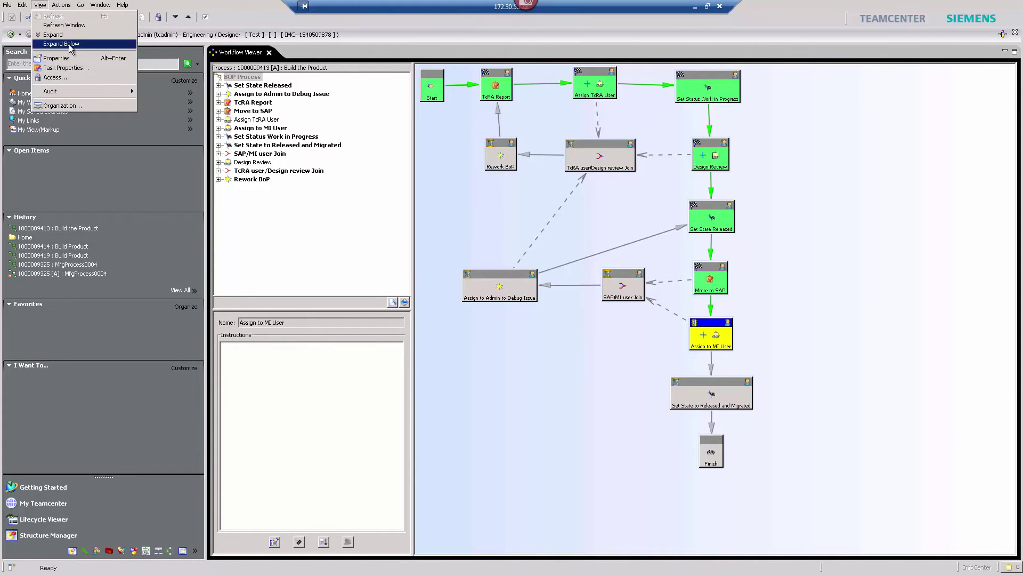
click(94, 26)
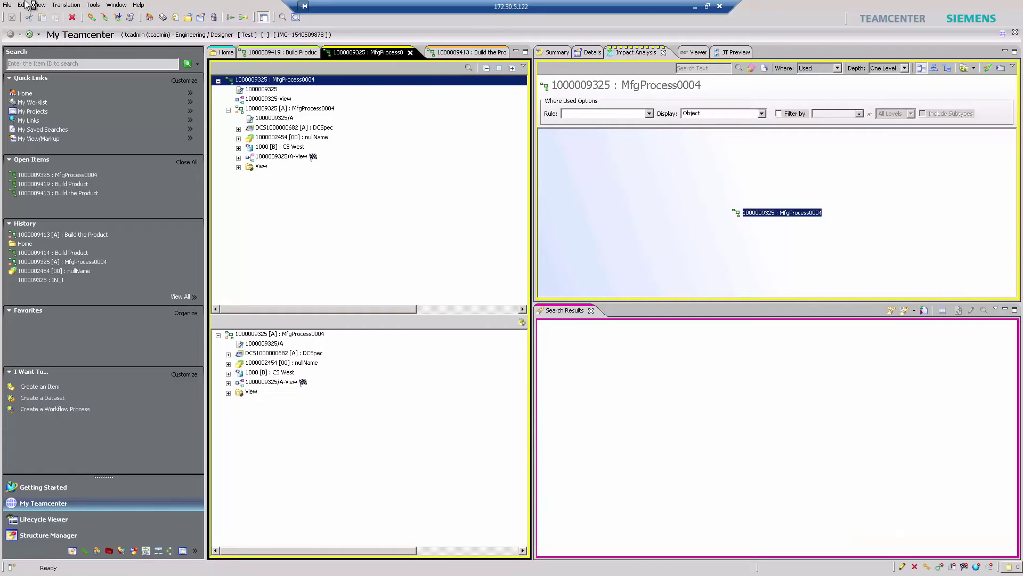
click(305, 110)
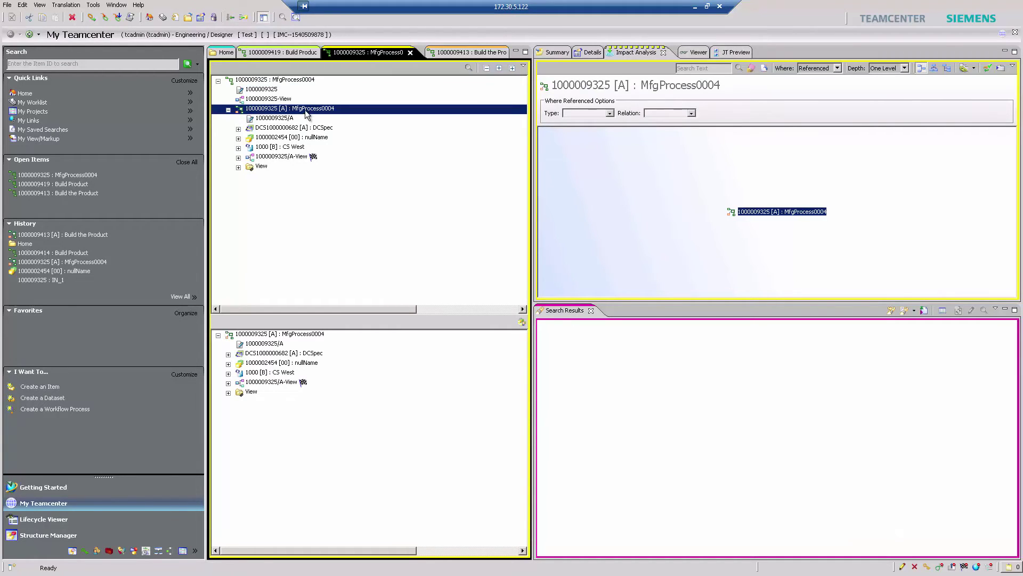
click(7, 5)
mouse_move(49, 20)
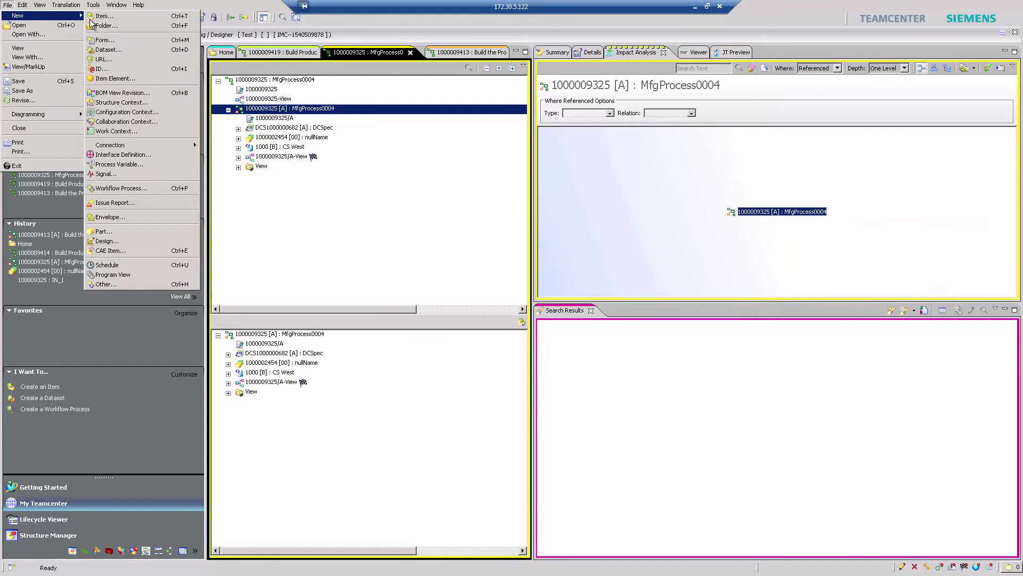
click(136, 190)
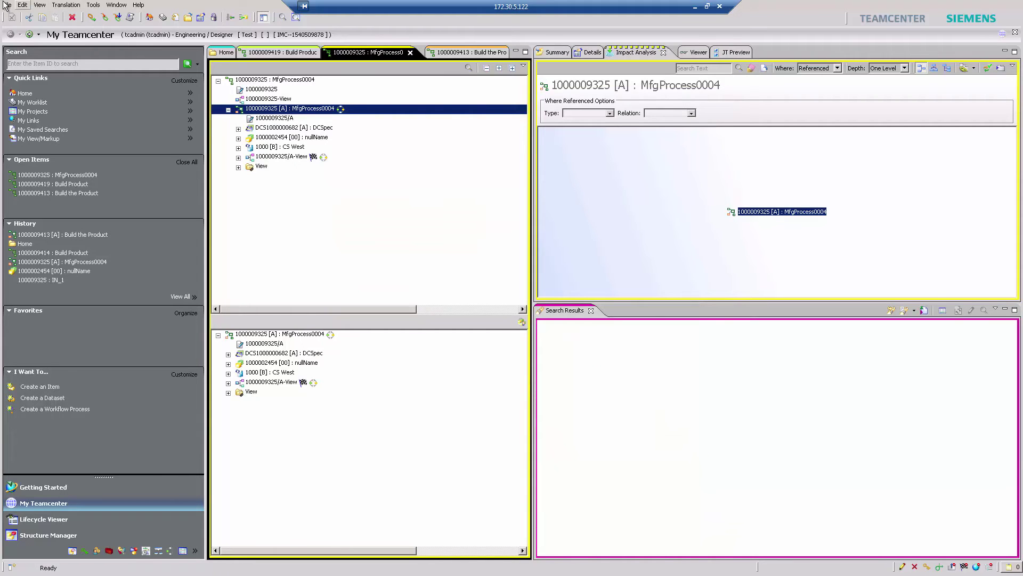
Step: Refresh the MfgProcess0004 revision, examine the error summary in its BOP Validation Report PDF, and close the report
click(42, 6)
click(52, 16)
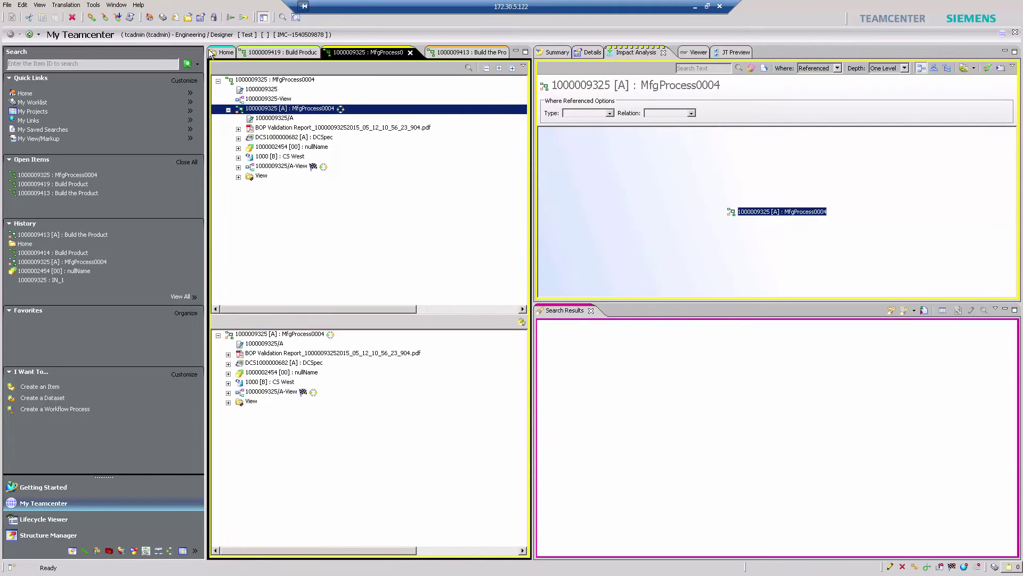
double_click(326, 130)
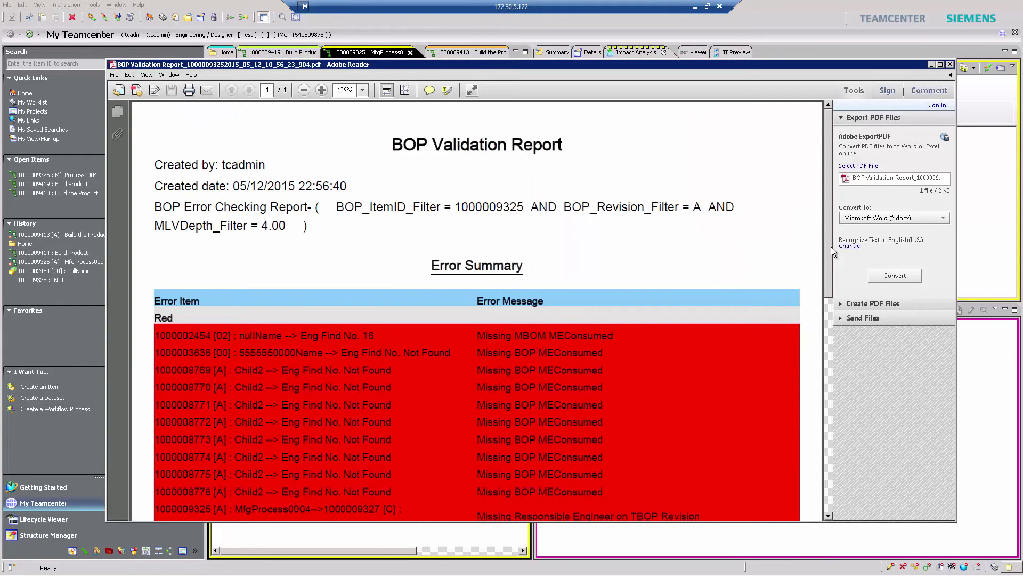
click(951, 64)
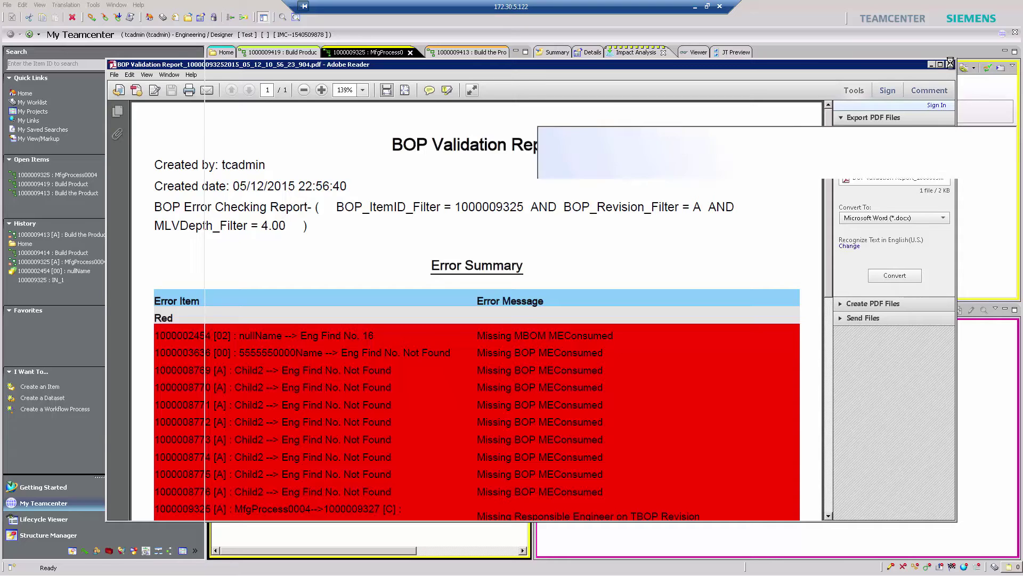
Step: Send the MfgProcess0004 revision to Workflow Viewer, examine the Assign TcRA User signoff comment, and close the signoff
right_click(302, 108)
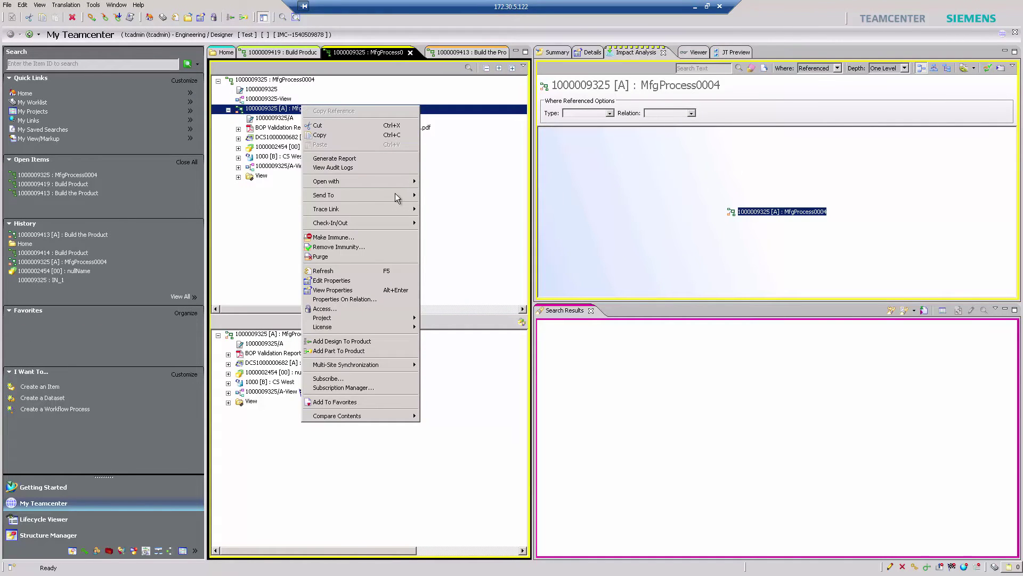
mouse_move(395, 197)
click(461, 378)
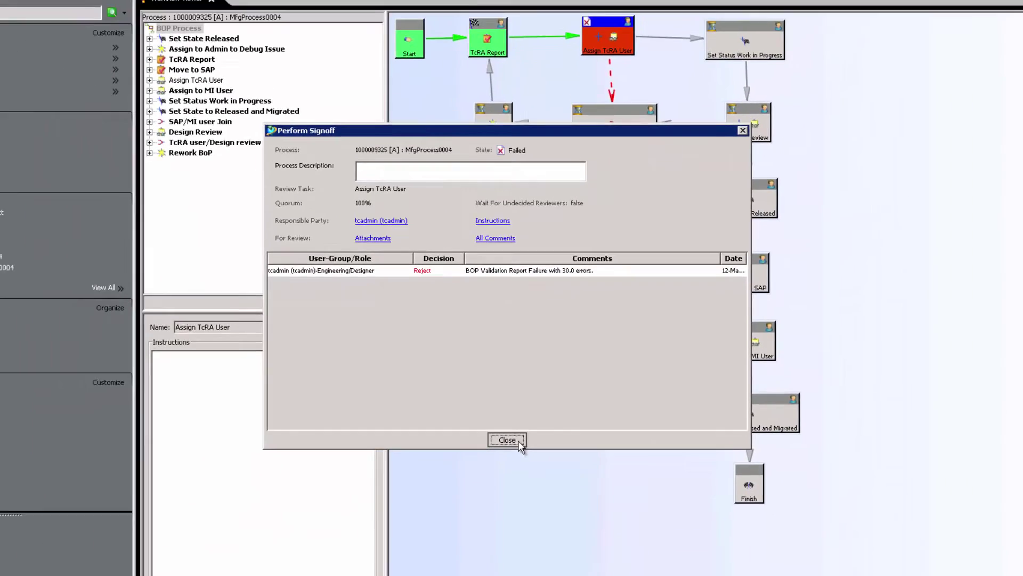
click(480, 562)
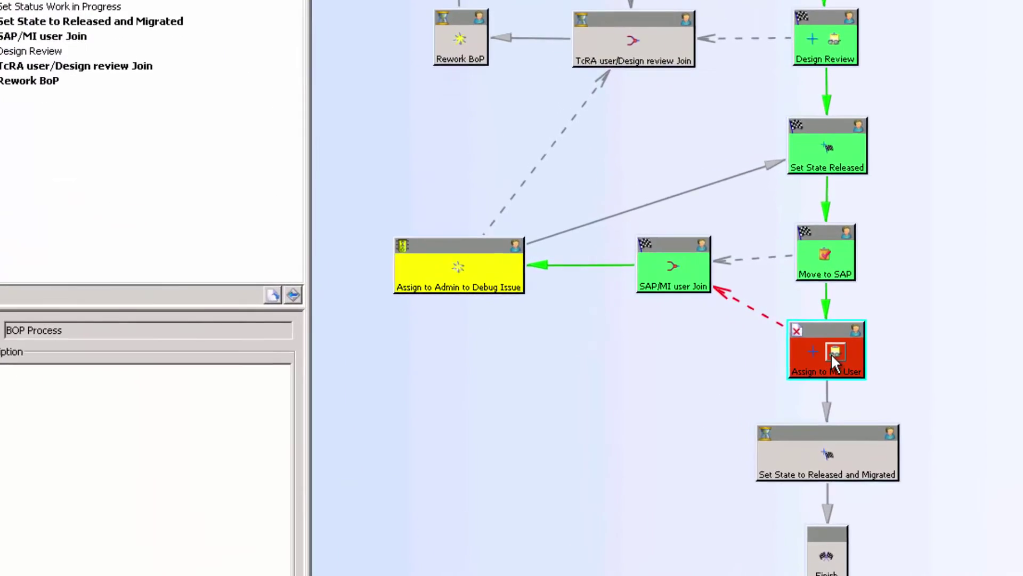
double_click(716, 343)
click(667, 234)
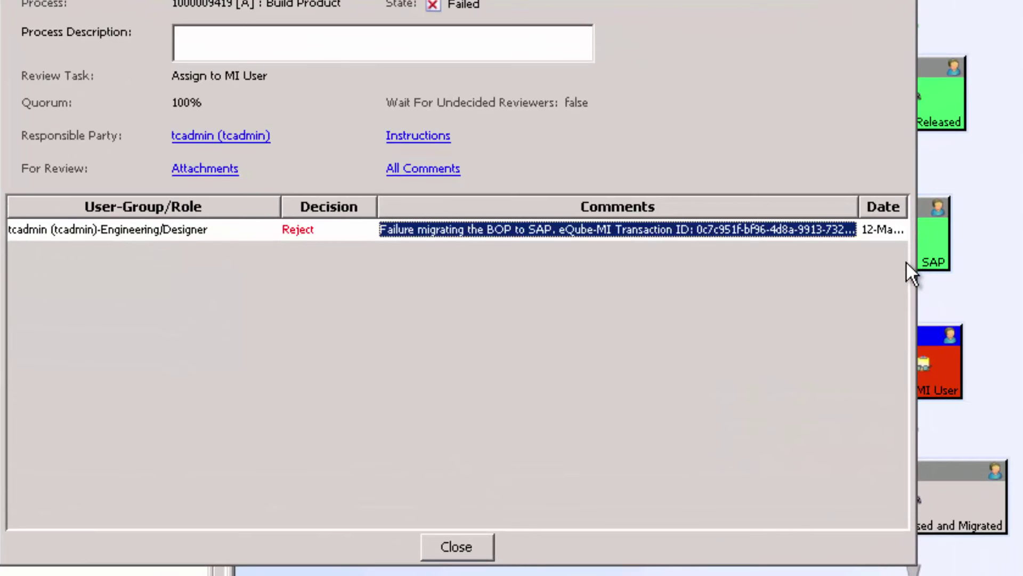
Step: Widen the signoff to read its full comment, and open the failed eQube-MI transaction's message from the BOP Transfer Failed e-mail
drag(914, 268, 1022, 271)
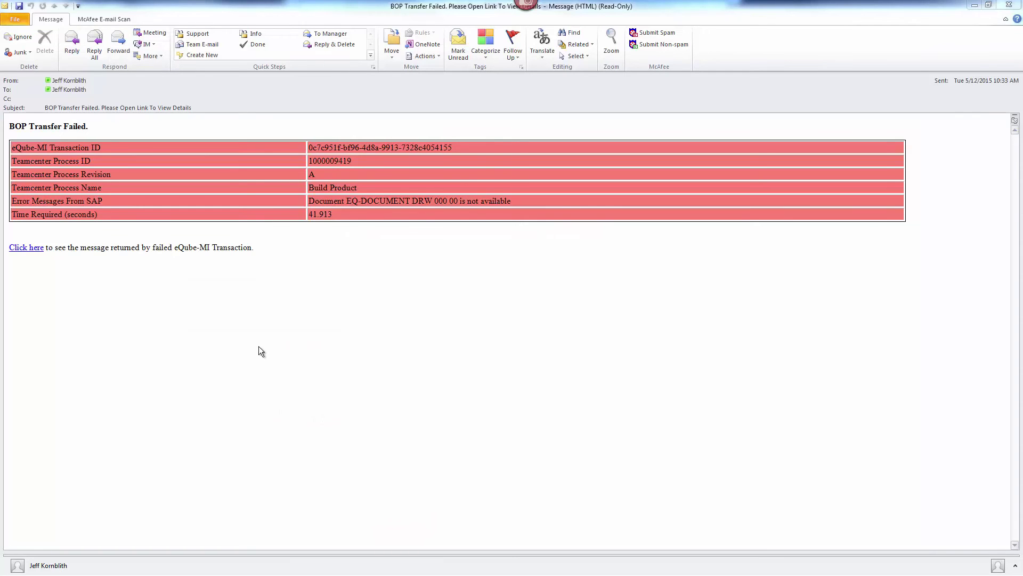
click(18, 248)
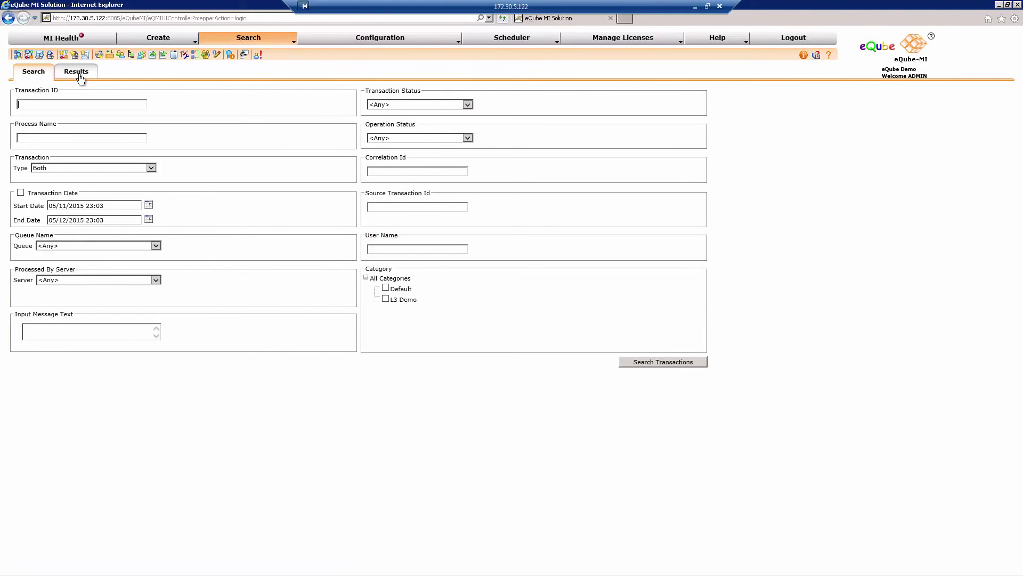
Step: In eQube-MI, open the failed L3 Demo - Transfer Teamcenter BOP To SAP - 5 transaction from the transaction search results
click(79, 75)
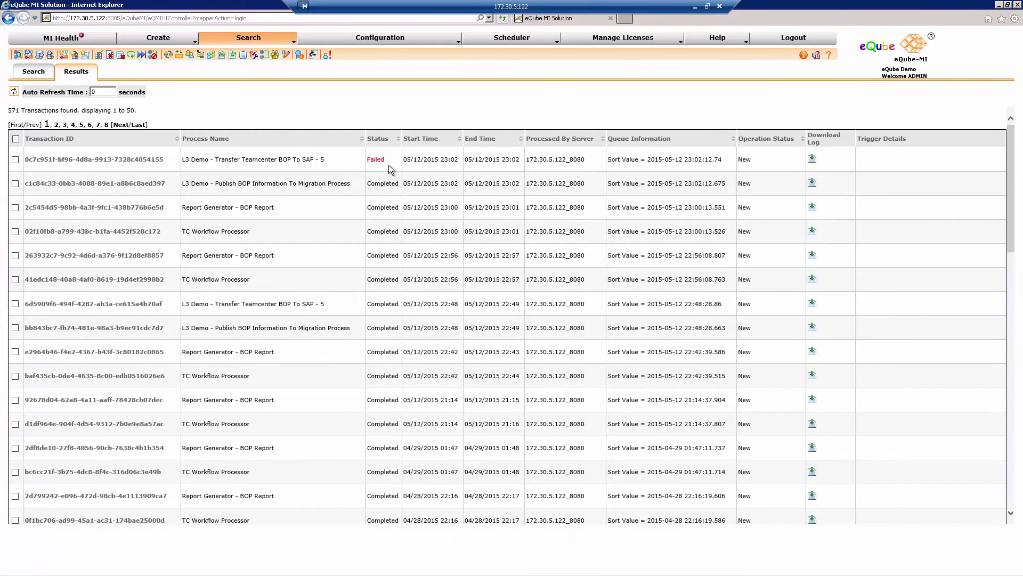
click(92, 160)
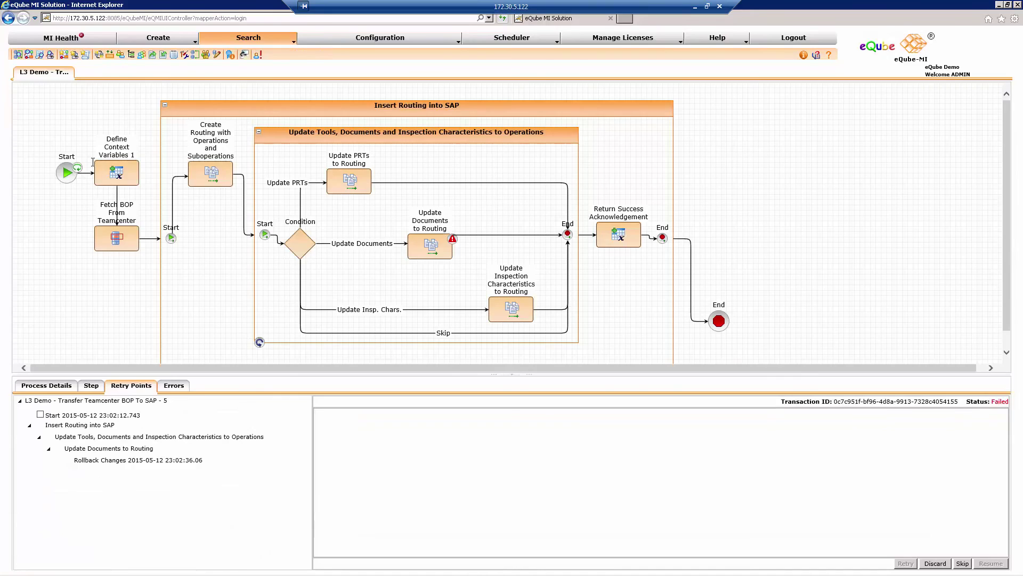
Step: Enlarge the process diagram, and examine the full XML context of the Rollback Changes retry point under Update Documents to Routing
drag(573, 376, 573, 555)
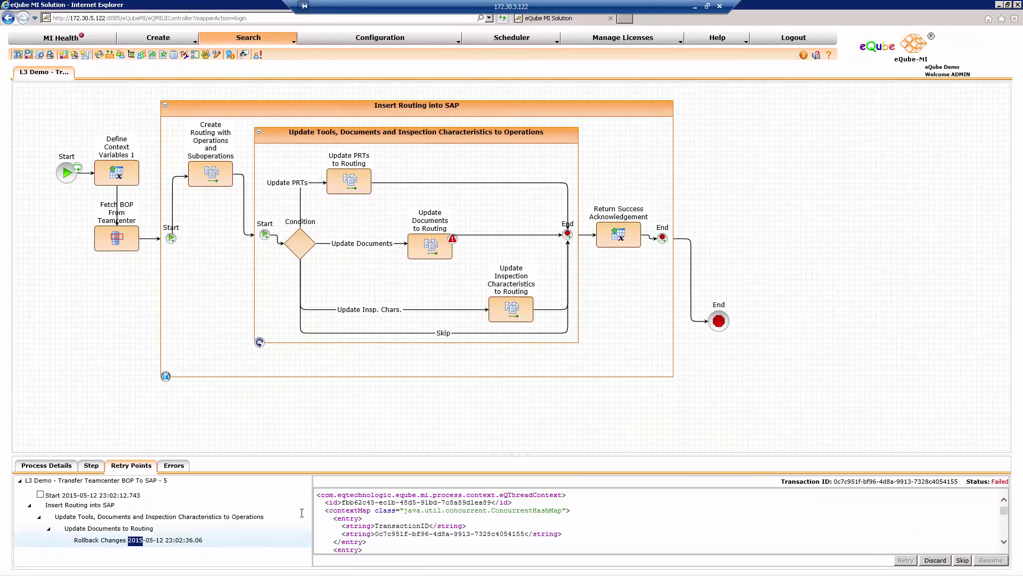
click(573, 453)
scroll(575, 464, down, 20)
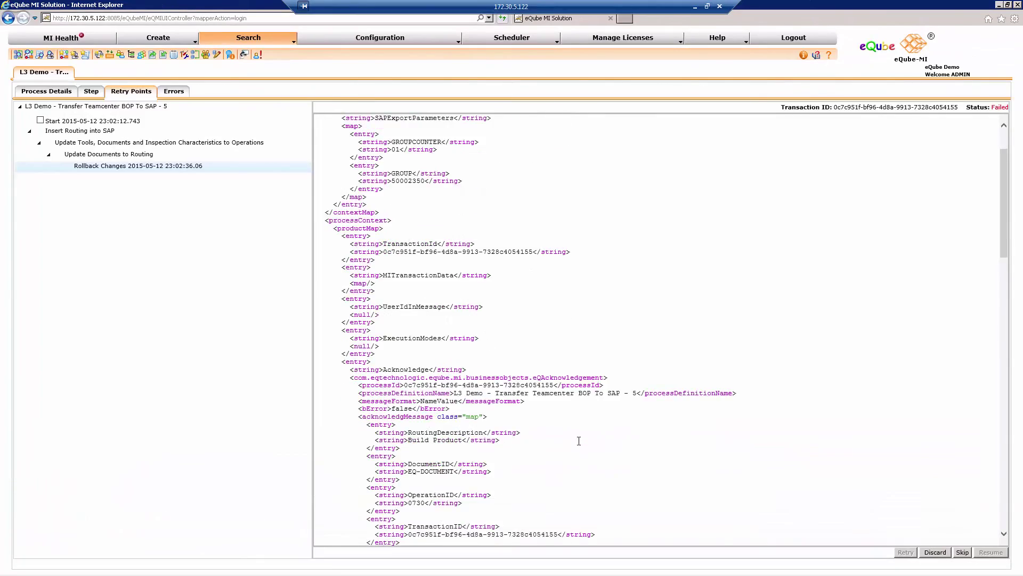